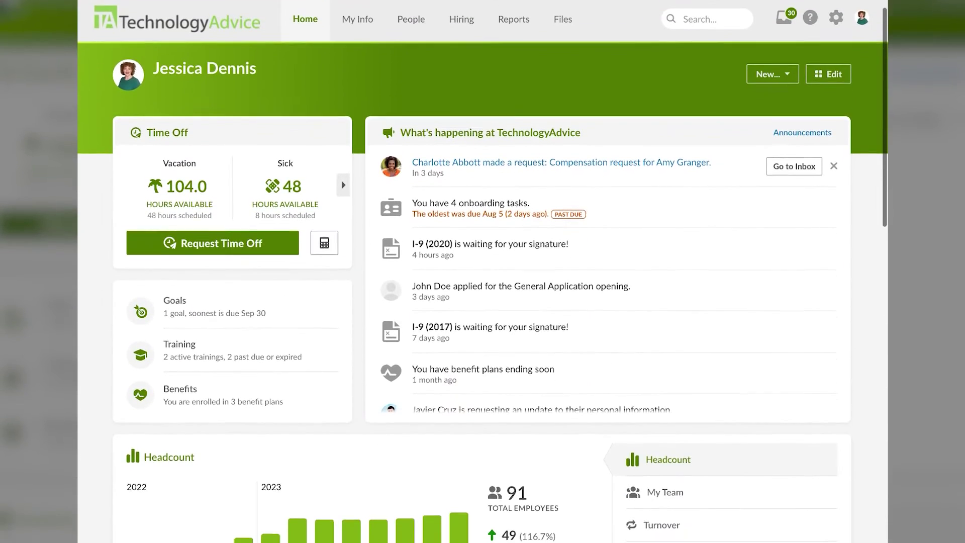
# - Page the Time Off card to the Comp/In Lieu Time and FMLA balances, then scroll to Headcount
pyautogui.click(343, 179)
pyautogui.click(344, 178)
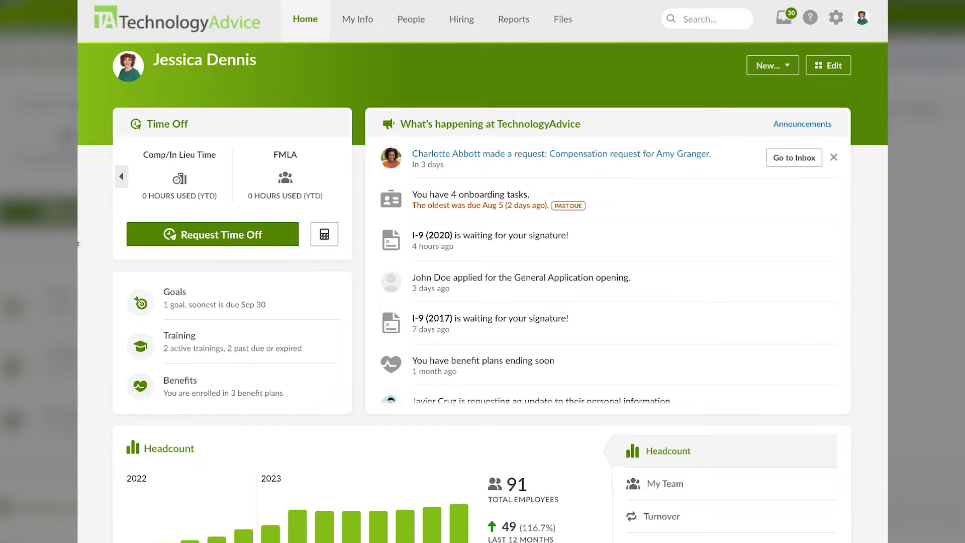
pyautogui.scroll(-1, 103, 236)
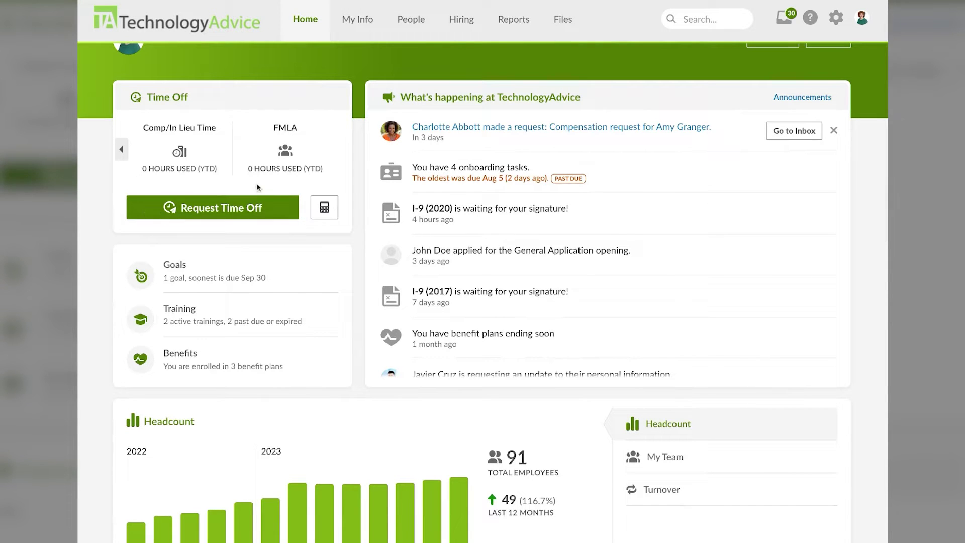
pyautogui.scroll(1, 336, 153)
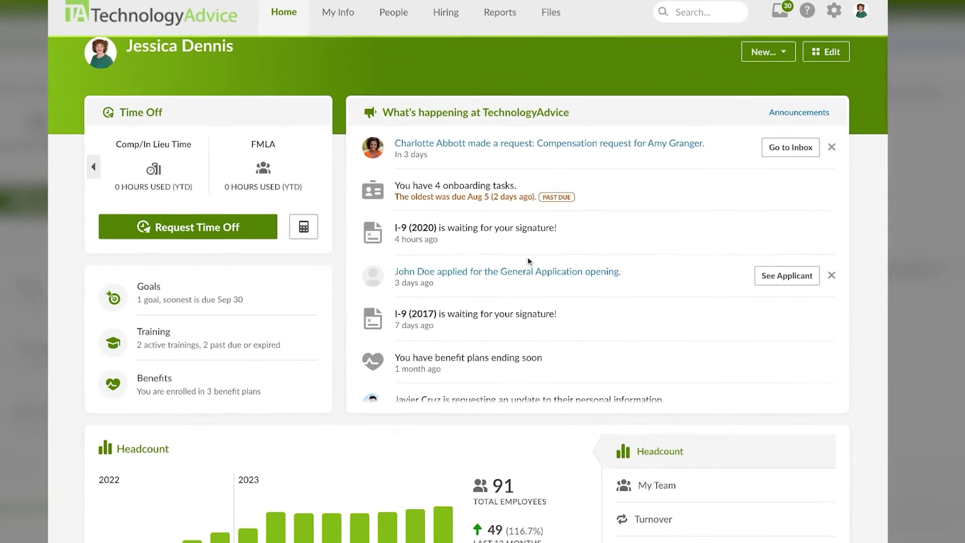
pyautogui.scroll(-5, 864, 301)
pyautogui.scroll(-1, 874, 300)
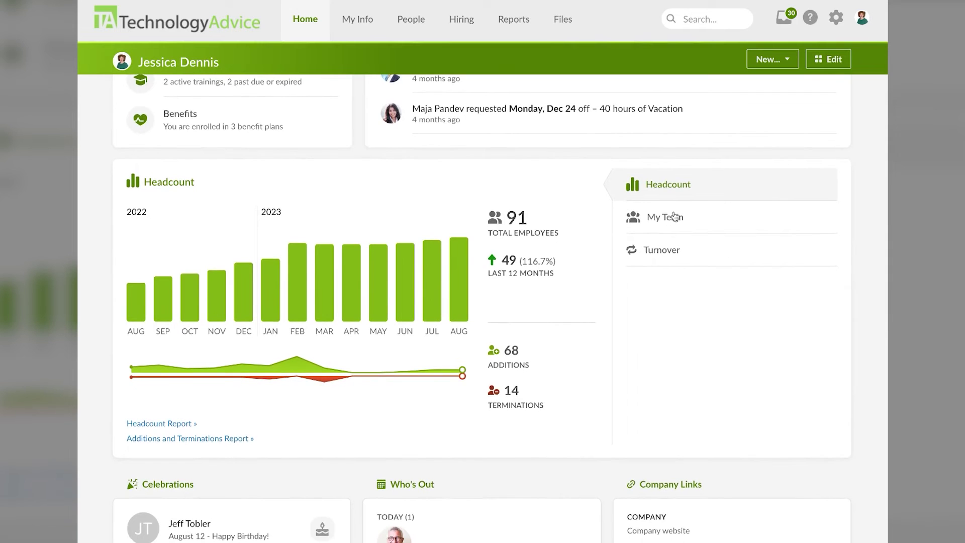
# - Switch the analytics panel to My Team, then Turnover, then back to Headcount
pyautogui.click(656, 222)
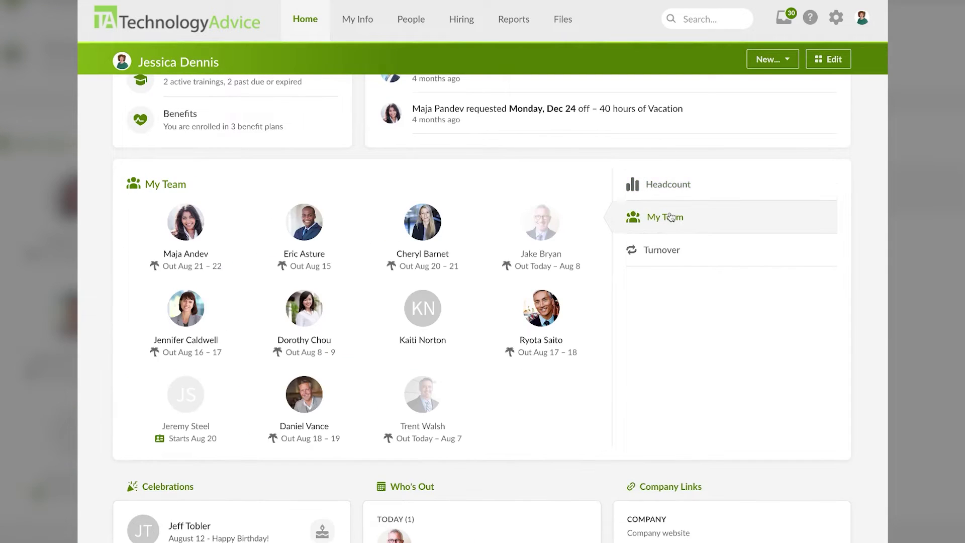
pyautogui.click(664, 249)
pyautogui.click(700, 189)
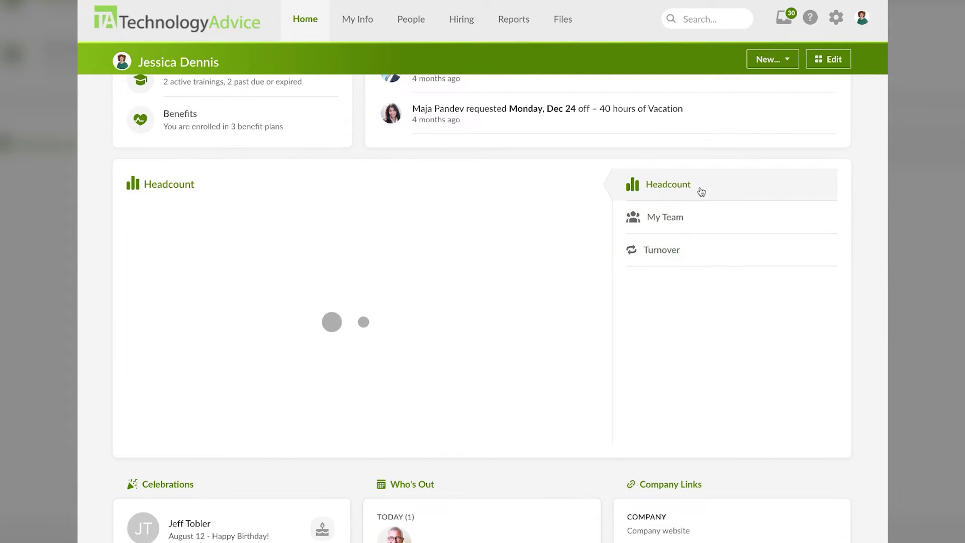
# - Scroll down and widen the Celebrations card to double width
pyautogui.scroll(-1, 717, 315)
pyautogui.scroll(-5, 718, 315)
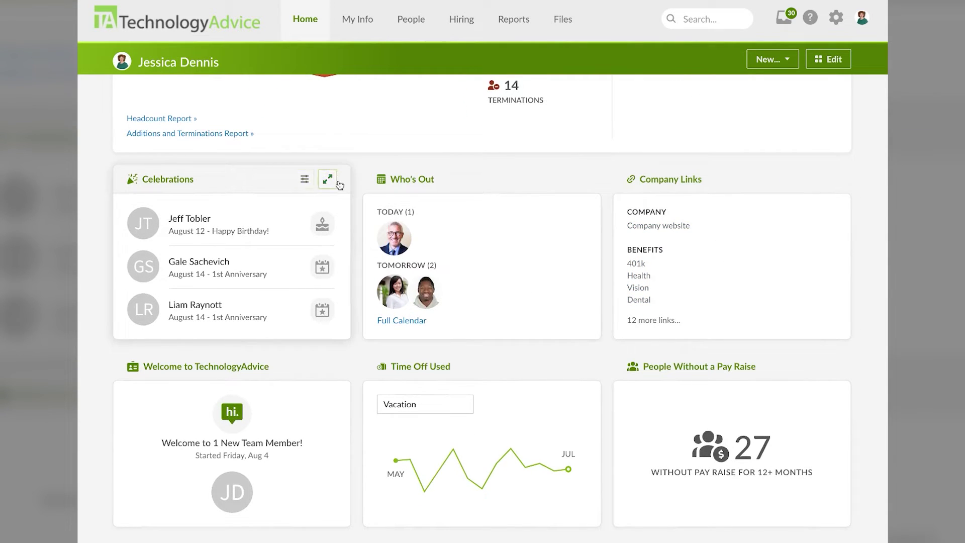
pyautogui.click(329, 180)
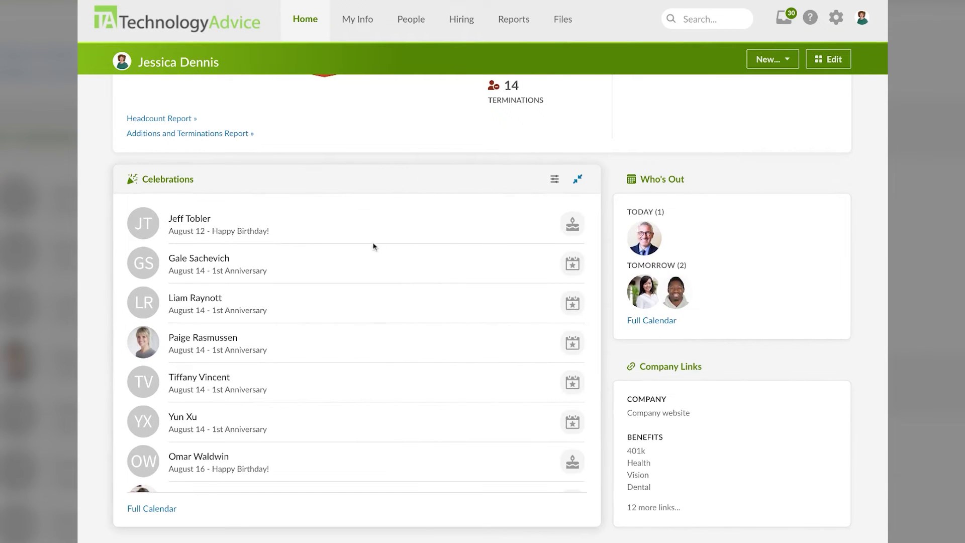
# - Open the Celebrations full calendar, then return Home and scroll down the dashboard
pyautogui.scroll(-1, 174, 356)
pyautogui.click(173, 509)
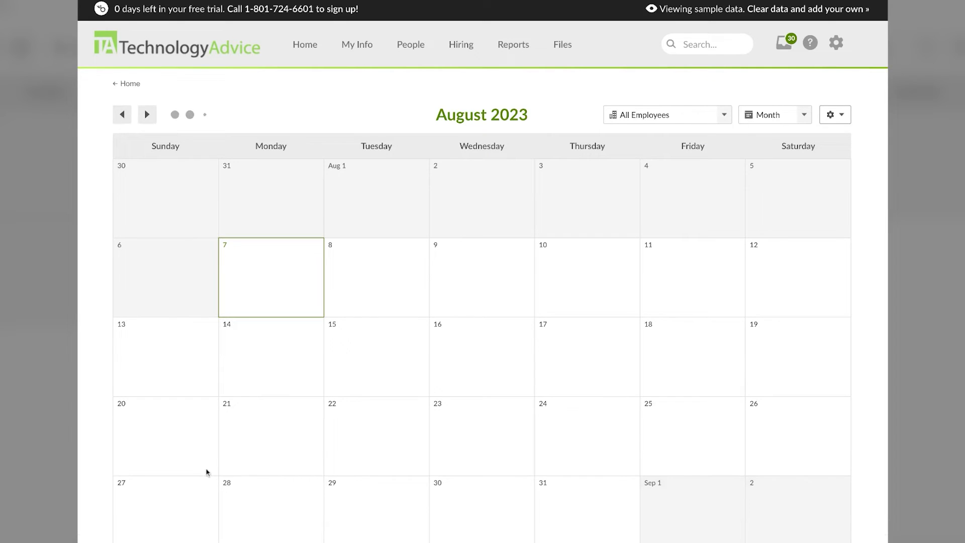
pyautogui.scroll(-3, 378, 342)
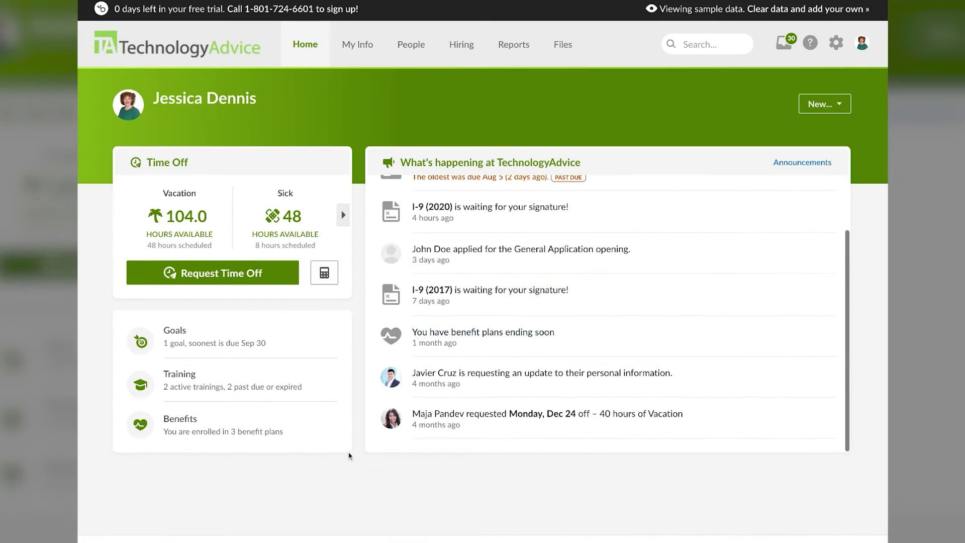
pyautogui.scroll(-5, 349, 452)
pyautogui.scroll(-6, 349, 456)
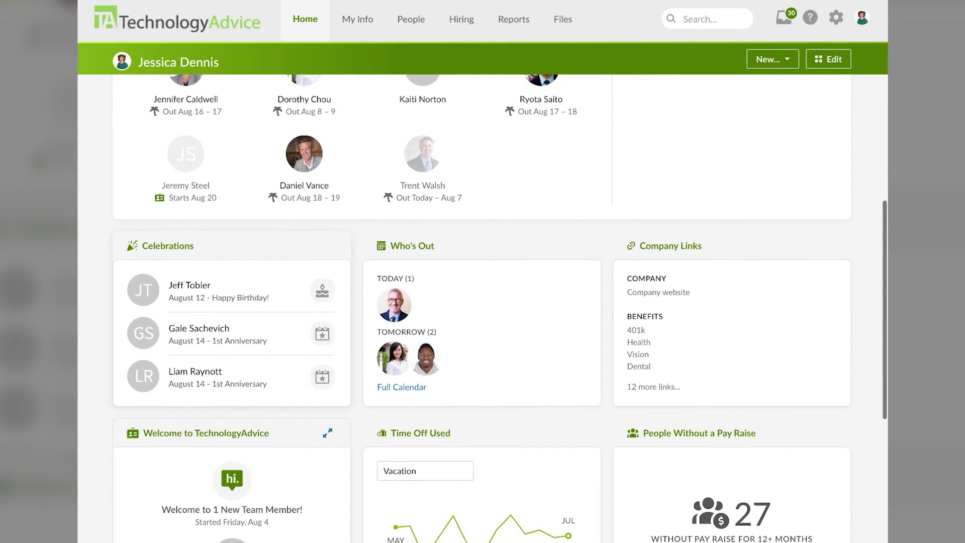
pyautogui.moveTo(536, 314)
pyautogui.scroll(-1, 535, 313)
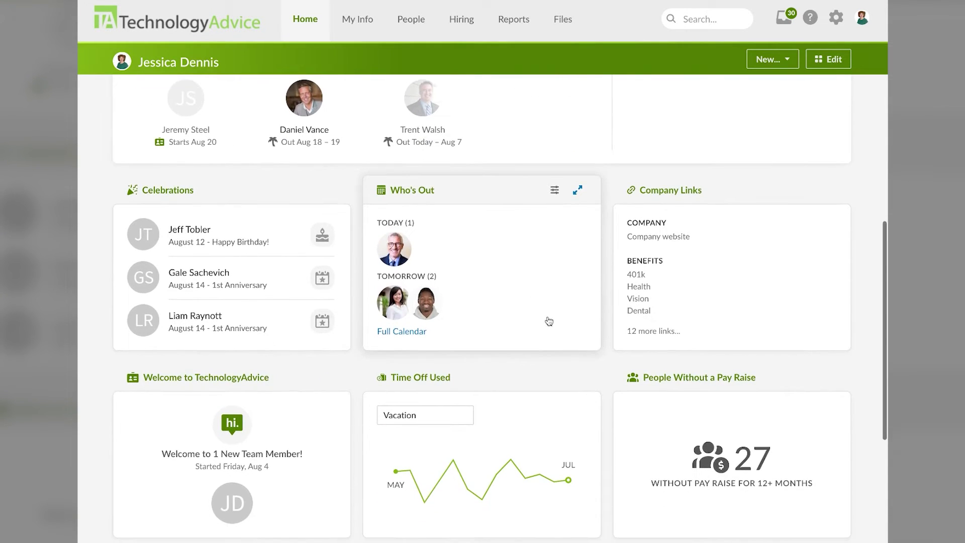
pyautogui.scroll(-1, 553, 315)
# - Expand the Welcome card and reveal the first new team member's get-to-know-you answers
pyautogui.moveTo(735, 213)
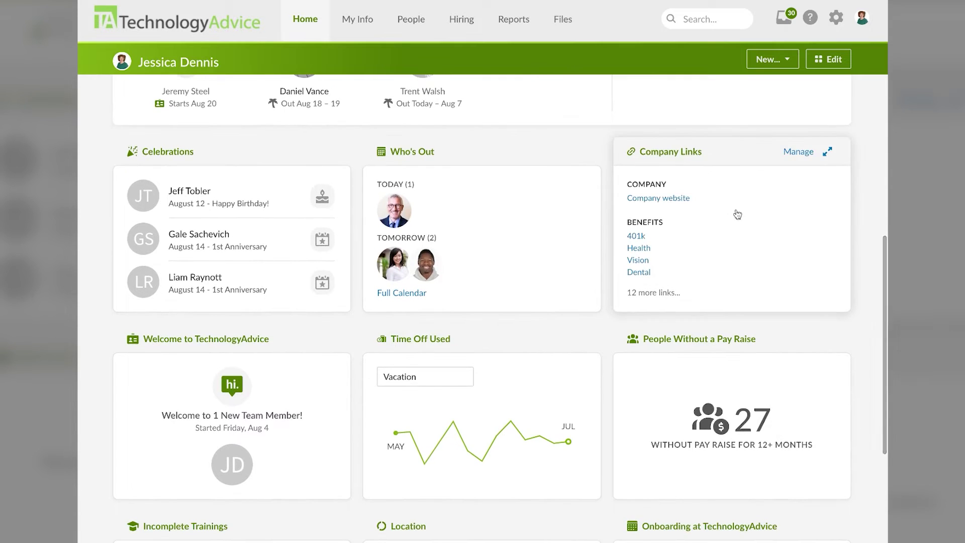
pyautogui.scroll(-1, 734, 181)
pyautogui.scroll(-1, 794, 142)
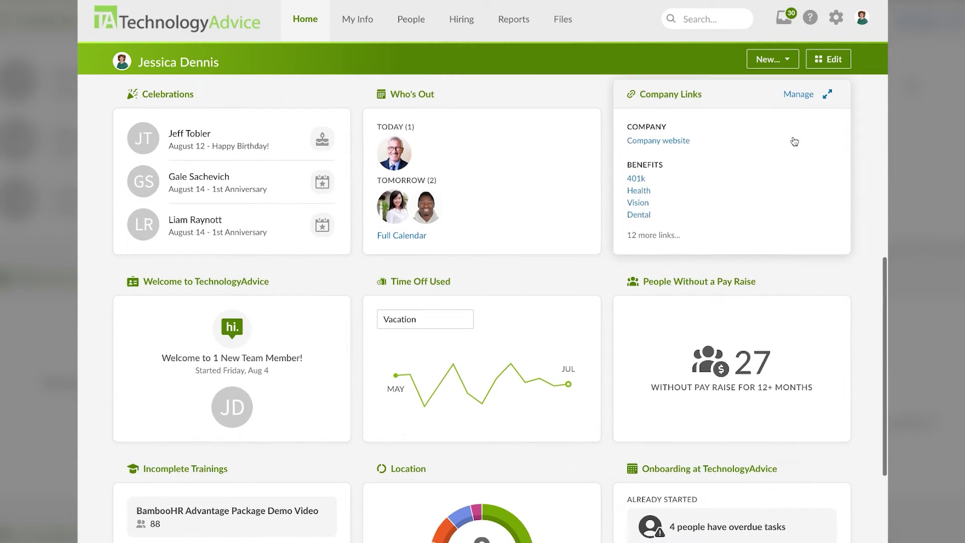
pyautogui.scroll(-3, 692, 229)
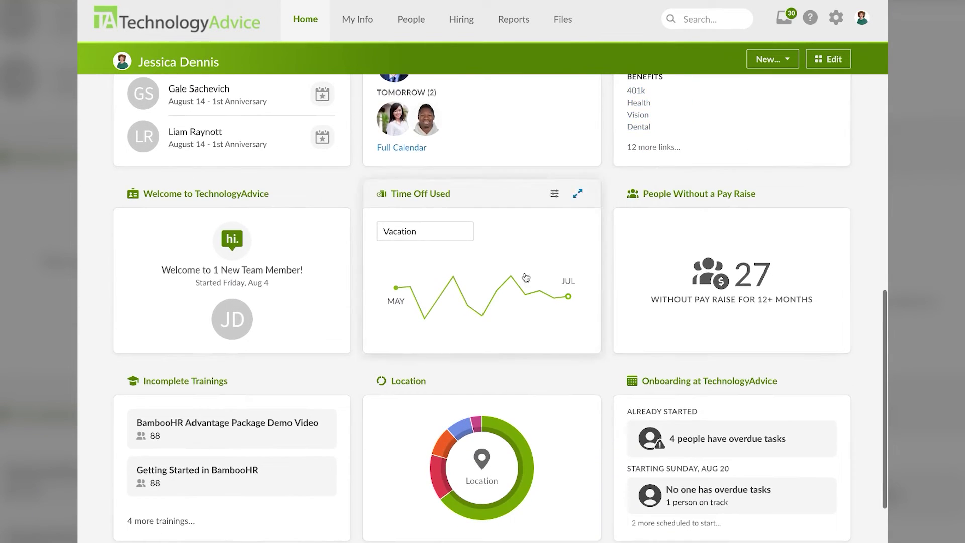
pyautogui.click(328, 194)
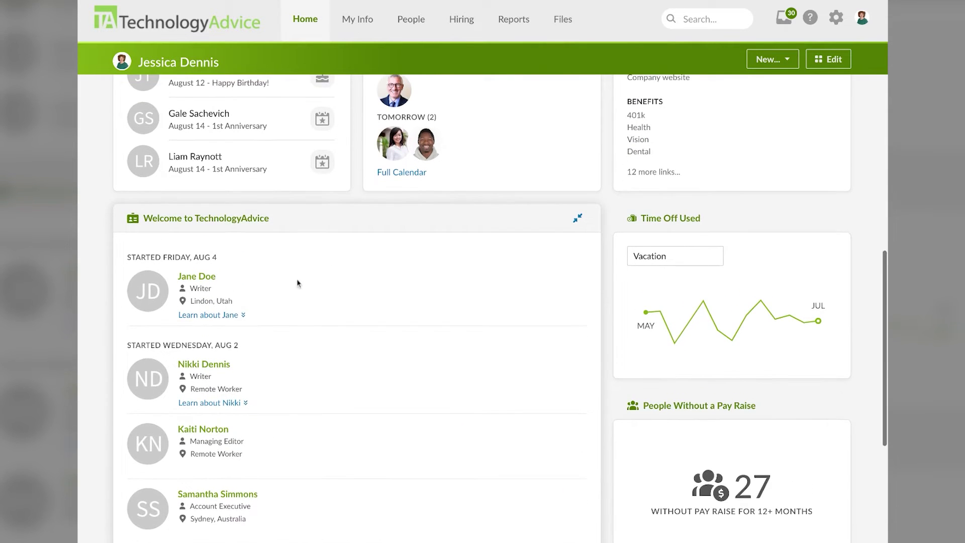
pyautogui.click(221, 315)
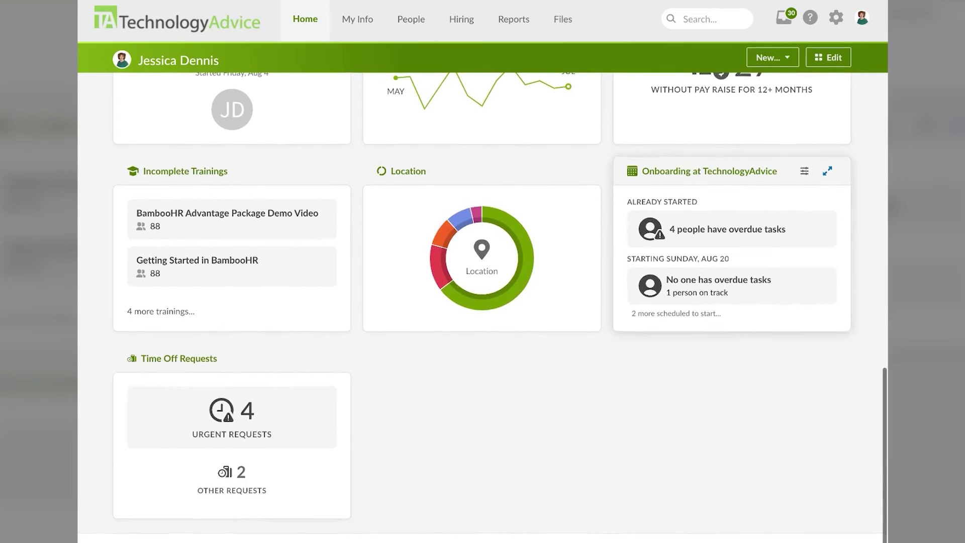
# - Return to the top of the home page and enter dashboard edit mode
pyautogui.scroll(1, 620, 441)
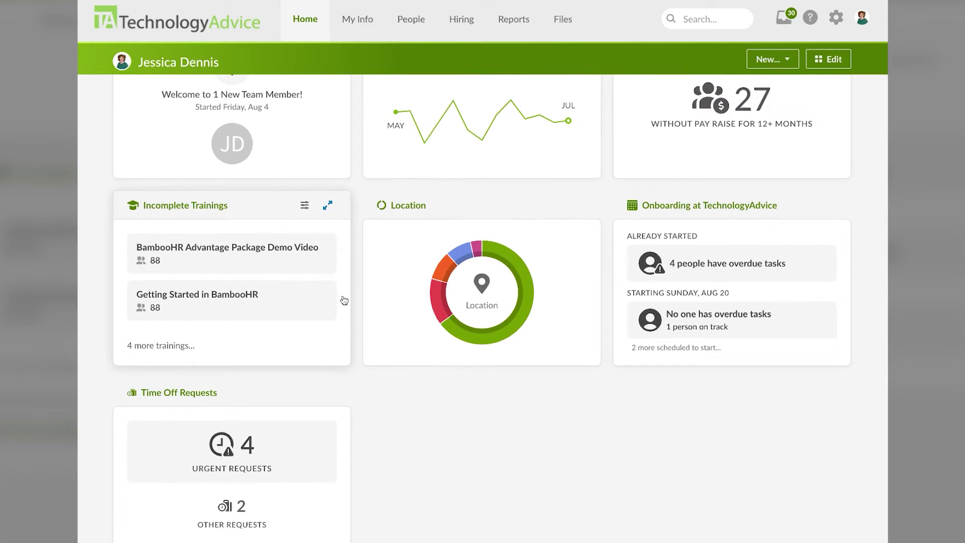
pyautogui.scroll(1, 571, 430)
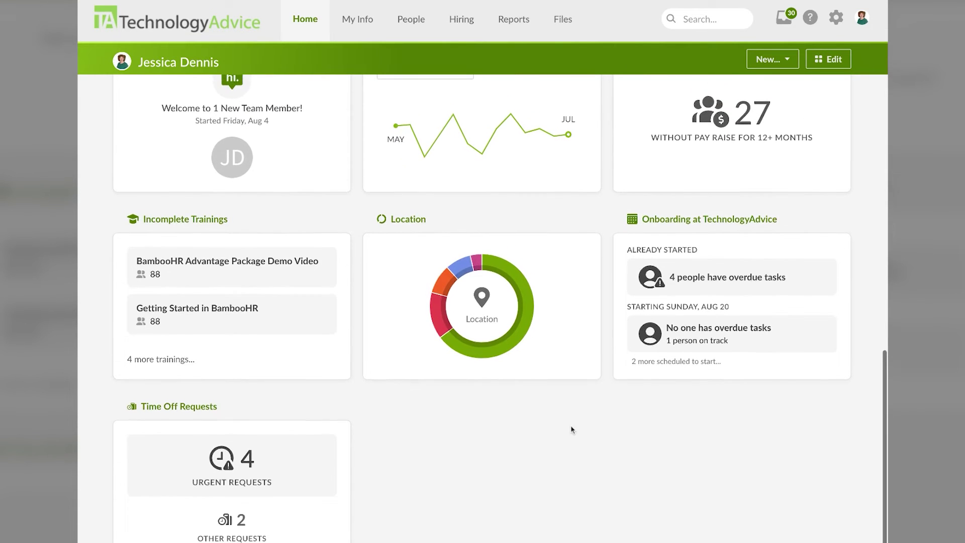
pyautogui.scroll(15, 732, 265)
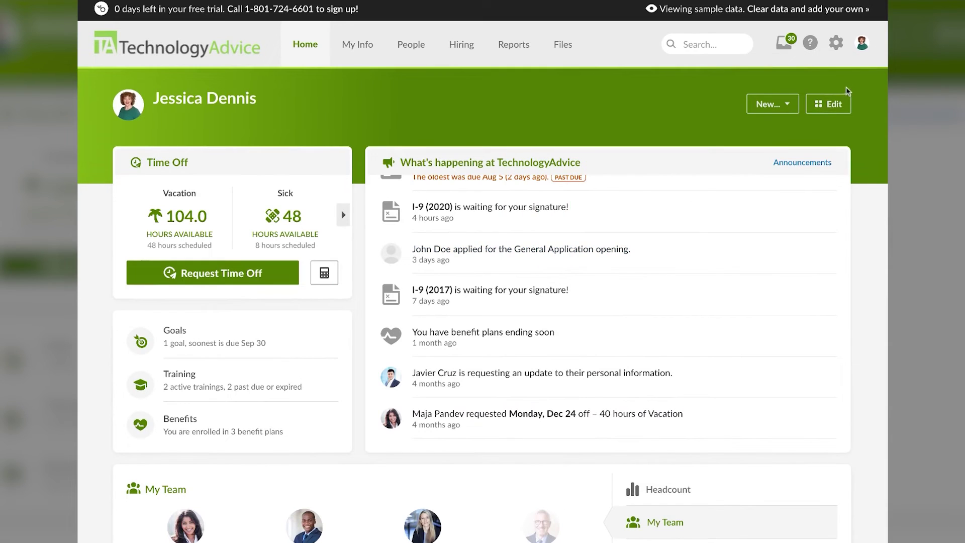
pyautogui.click(829, 104)
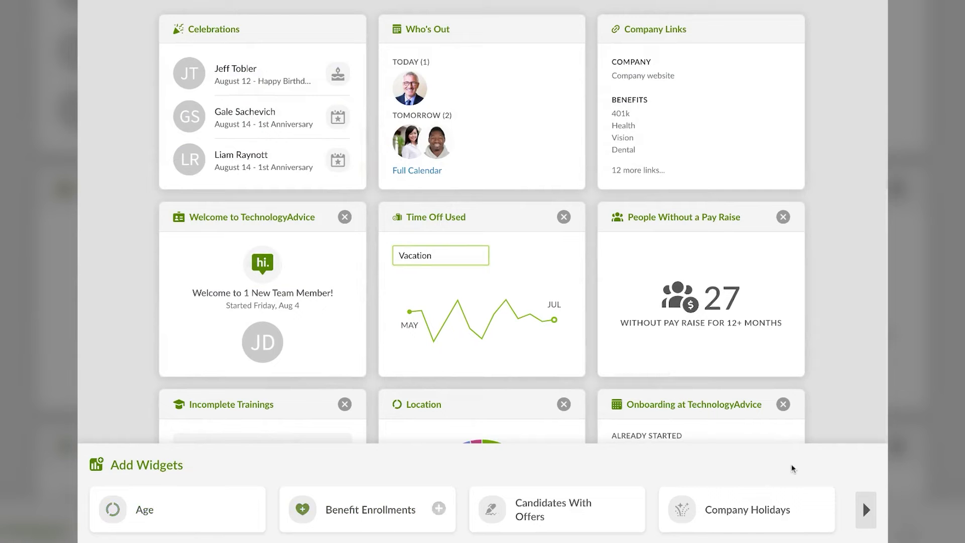
# - Browse the Add Widgets tray and remove the Location widget from the dashboard
pyautogui.click(865, 510)
pyautogui.click(866, 510)
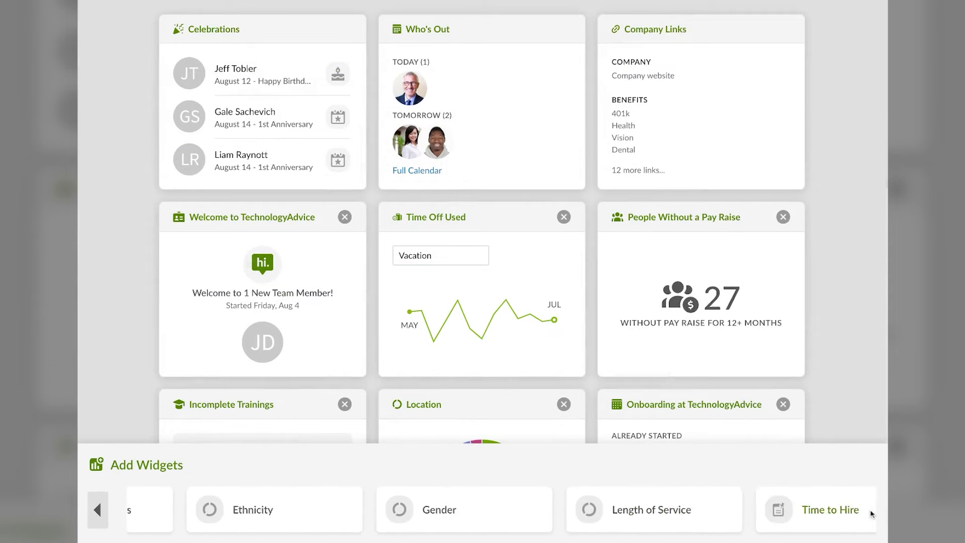
pyautogui.scroll(-1, 650, 348)
pyautogui.scroll(-4, 650, 348)
pyautogui.scroll(1, 562, 195)
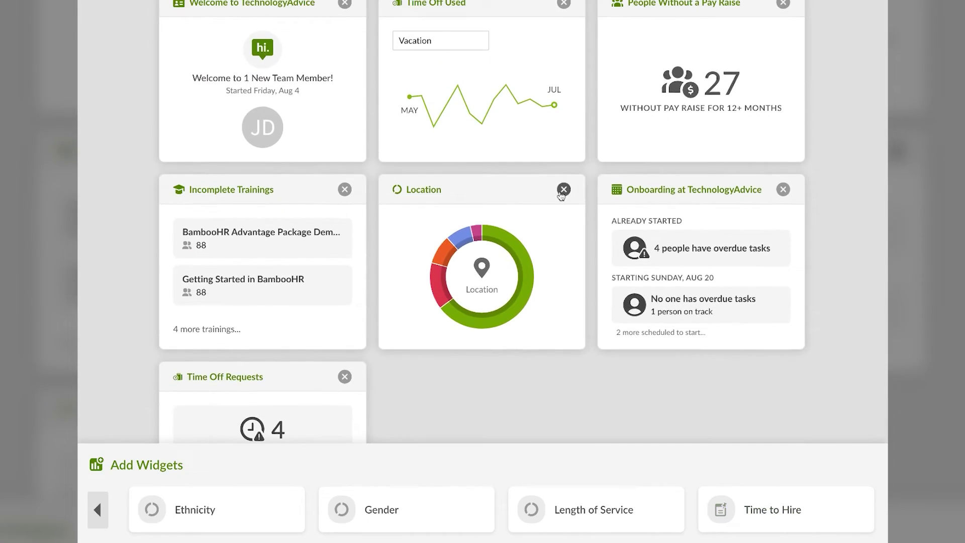
pyautogui.click(562, 197)
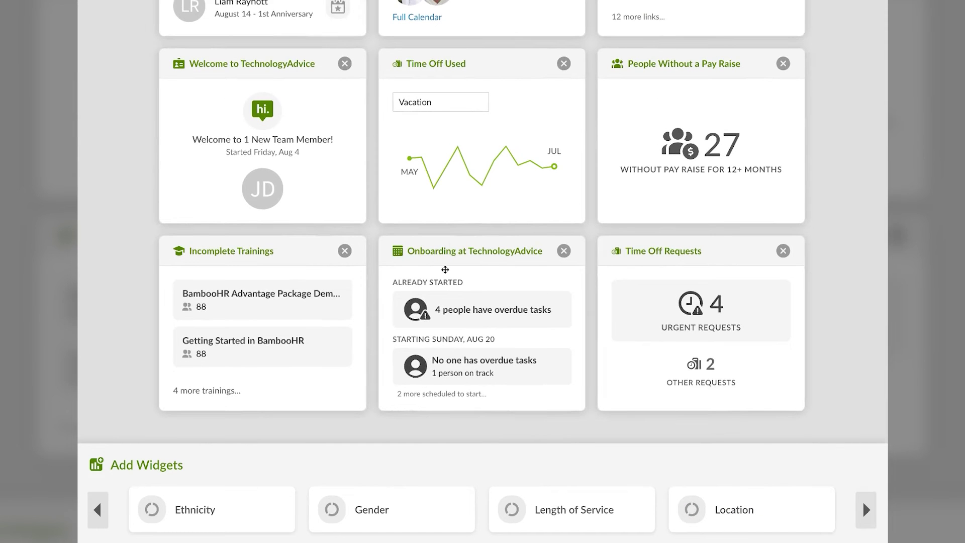
# - Add the Department widget and move it into the middle column
pyautogui.click(97, 510)
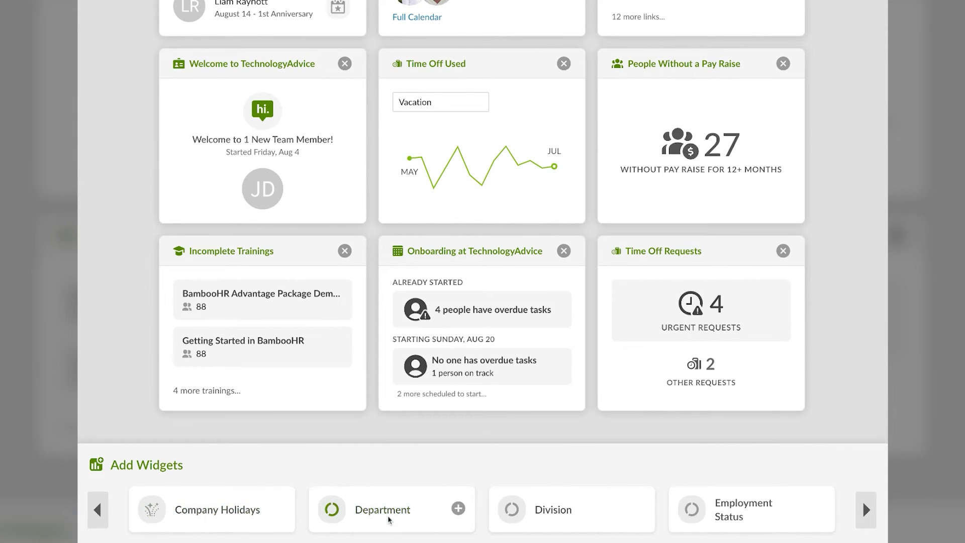
pyautogui.click(458, 508)
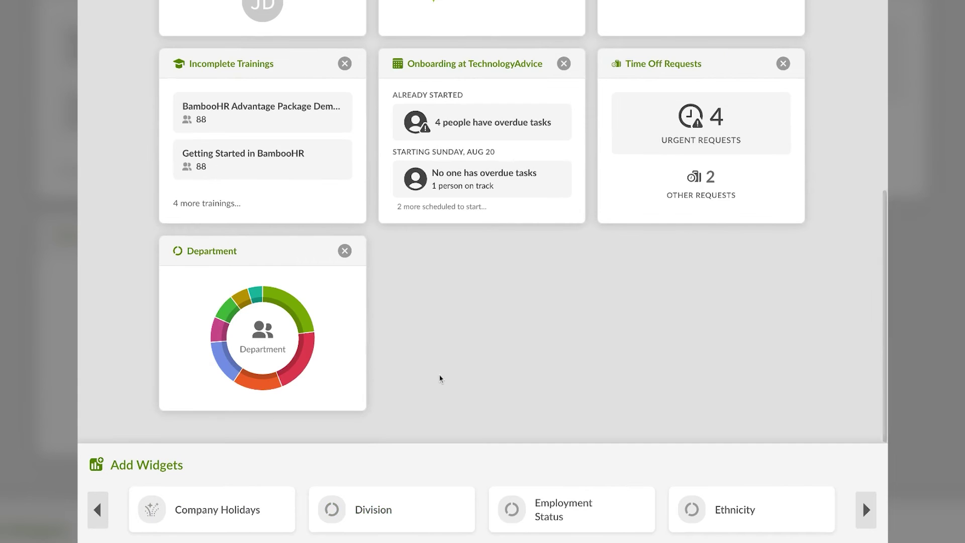
pyautogui.moveTo(274, 323); pyautogui.dragTo(503, 191)
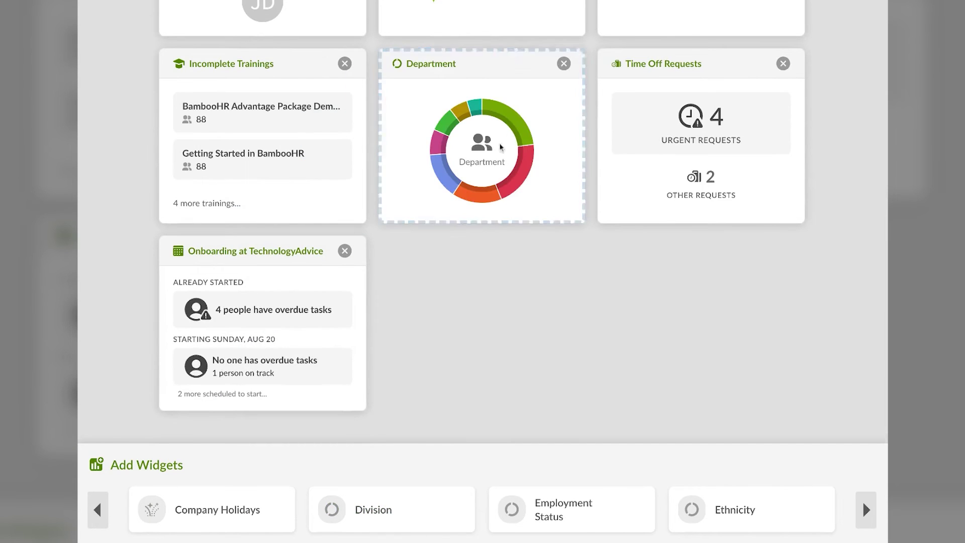
pyautogui.scroll(6, 514, 185)
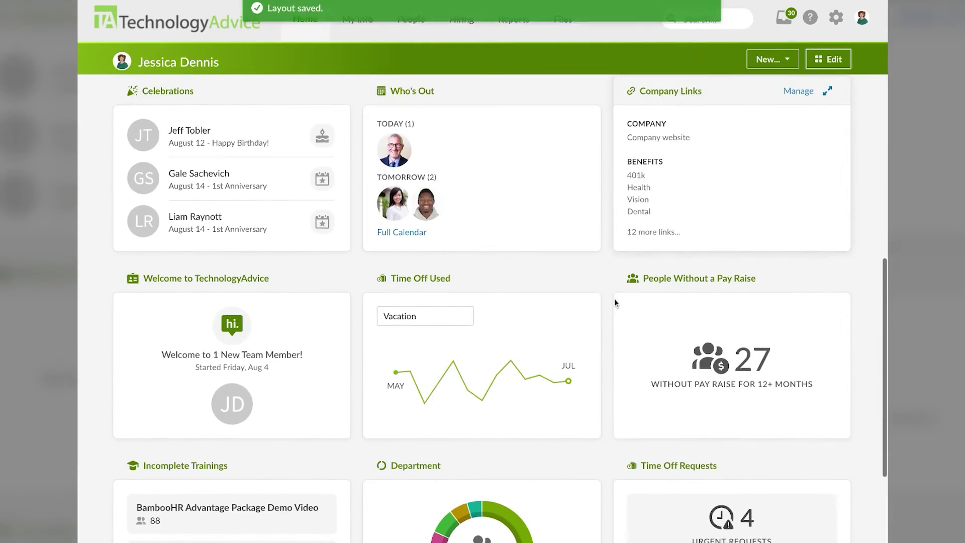
pyautogui.scroll(-3, 615, 303)
pyautogui.scroll(-2, 615, 303)
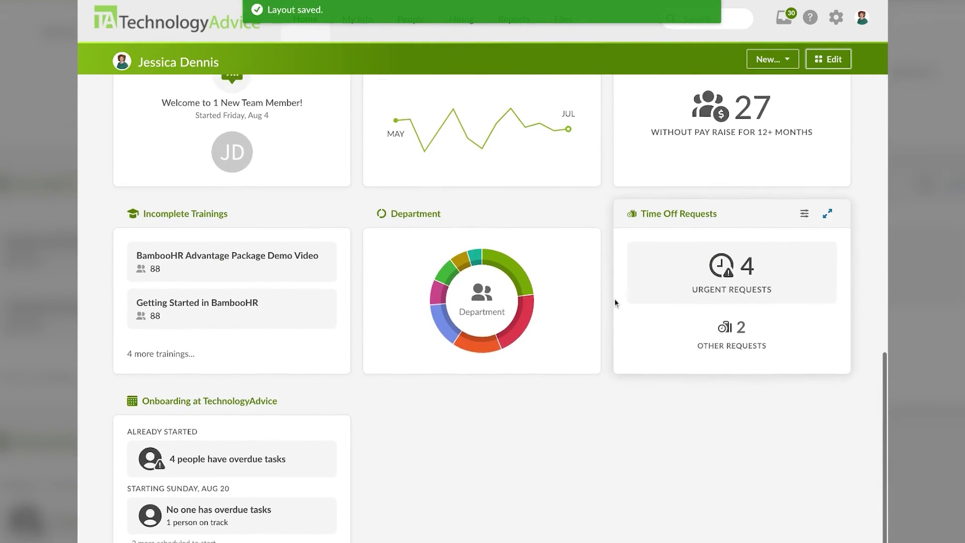
# - Expand the Department widget to full detail, then collapse it back to normal size
pyautogui.click(577, 199)
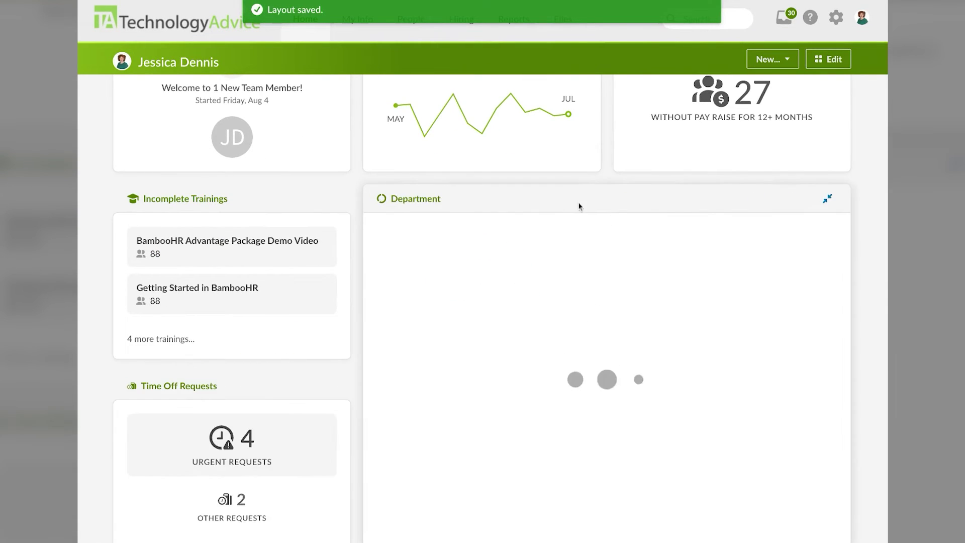
pyautogui.scroll(-3, 626, 354)
pyautogui.scroll(4, 626, 354)
pyautogui.click(828, 230)
pyautogui.scroll(3, 324, 201)
pyautogui.moveTo(171, 123)
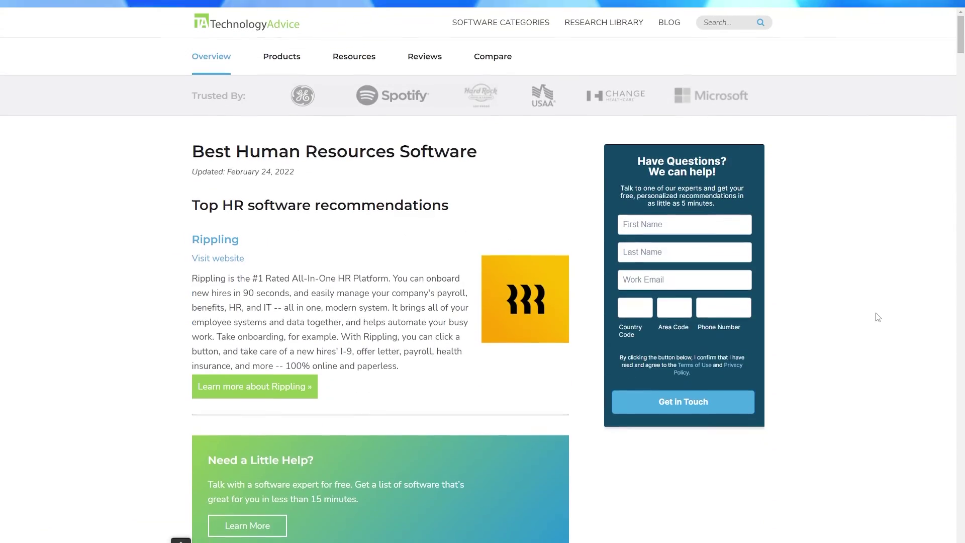
# - Scroll the TechnologyAdvice recommendations past Rippling to monday.com and intelliHR
pyautogui.scroll(-3, 872, 293)
pyautogui.scroll(-3, 871, 293)
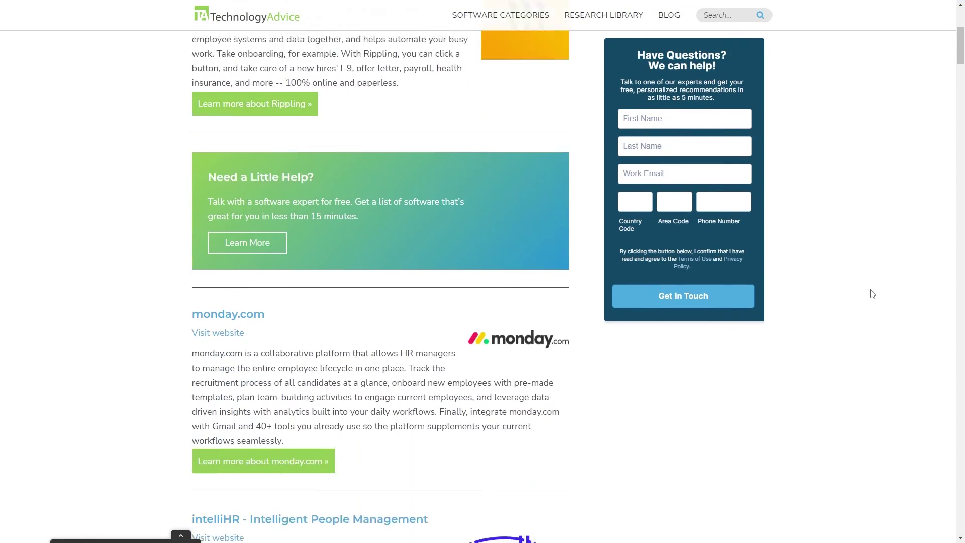
pyautogui.scroll(-5, 872, 294)
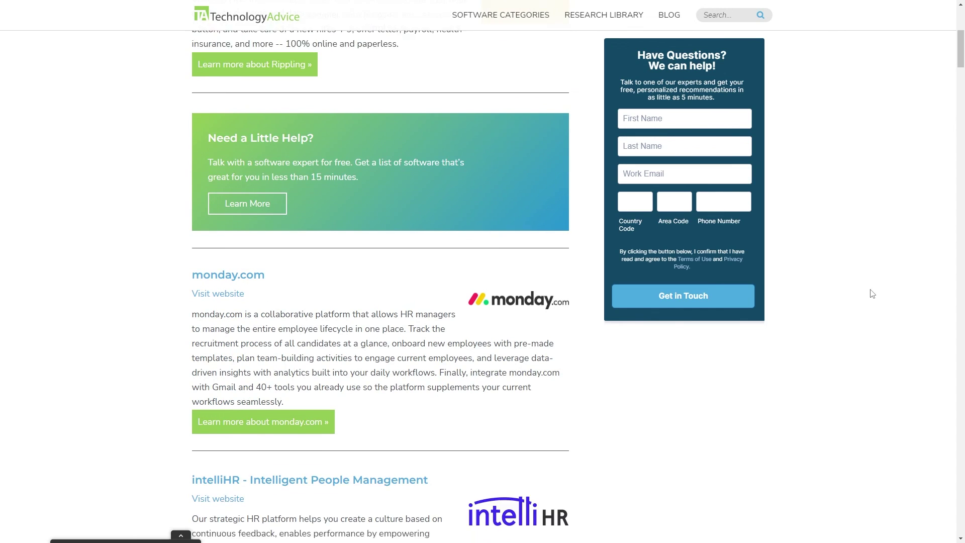